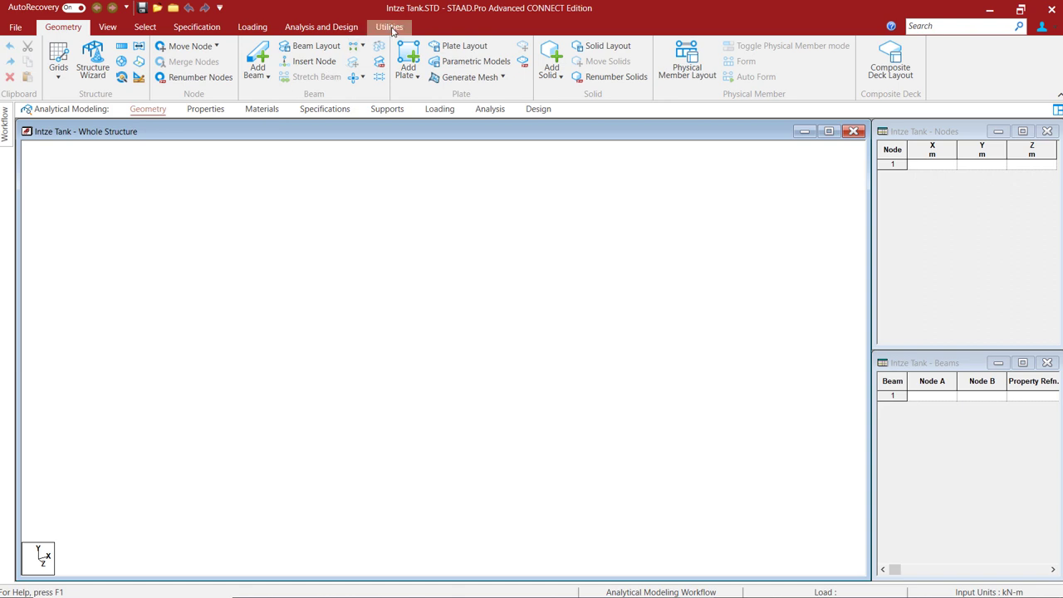
Check the empty macro list under Utilities and close it without importing a macro
click(390, 27)
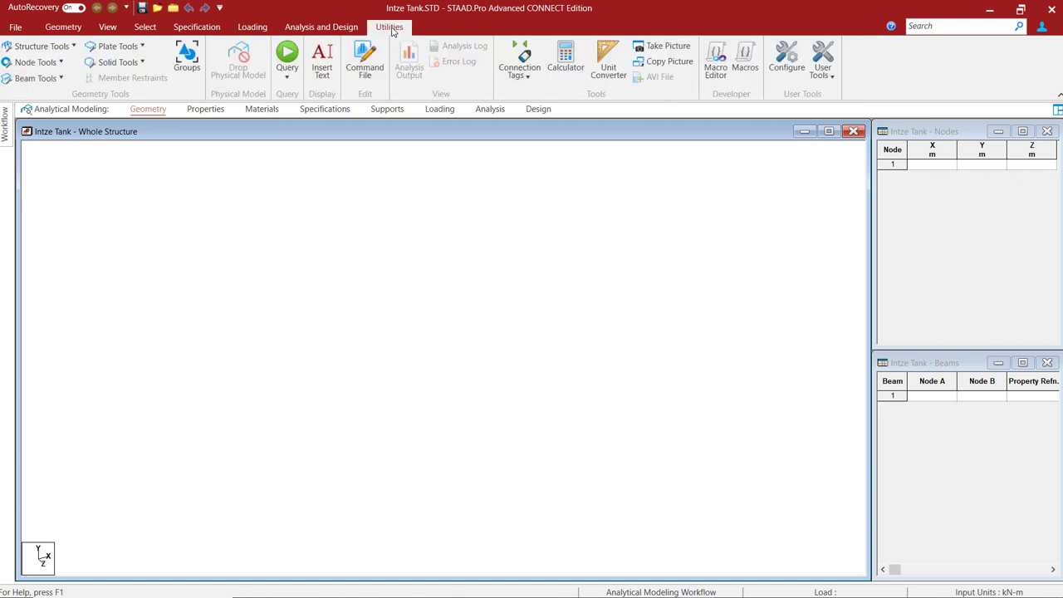
click(745, 58)
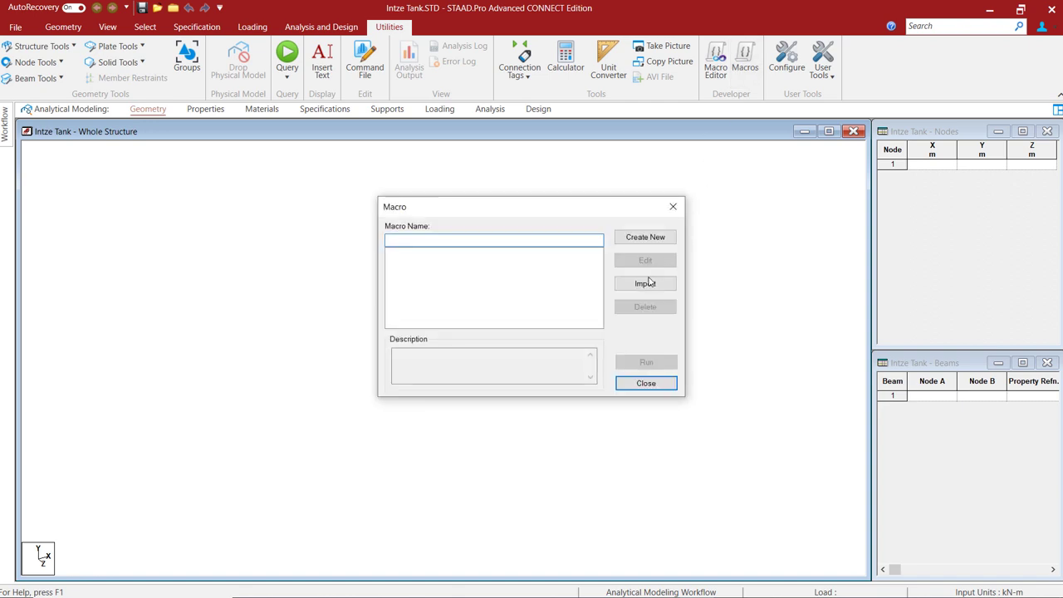
click(648, 283)
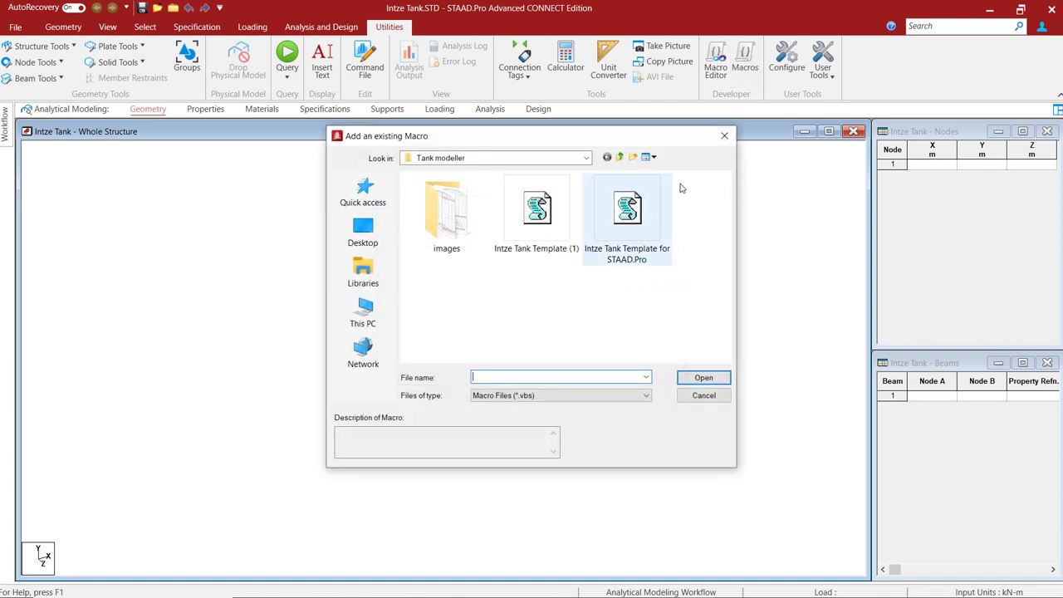
click(724, 135)
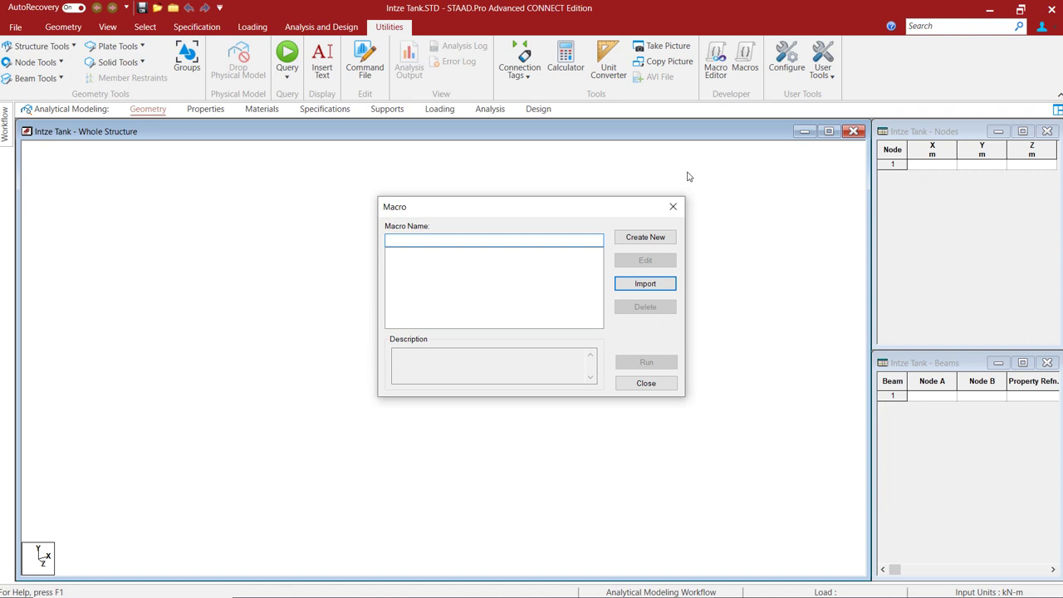
click(673, 207)
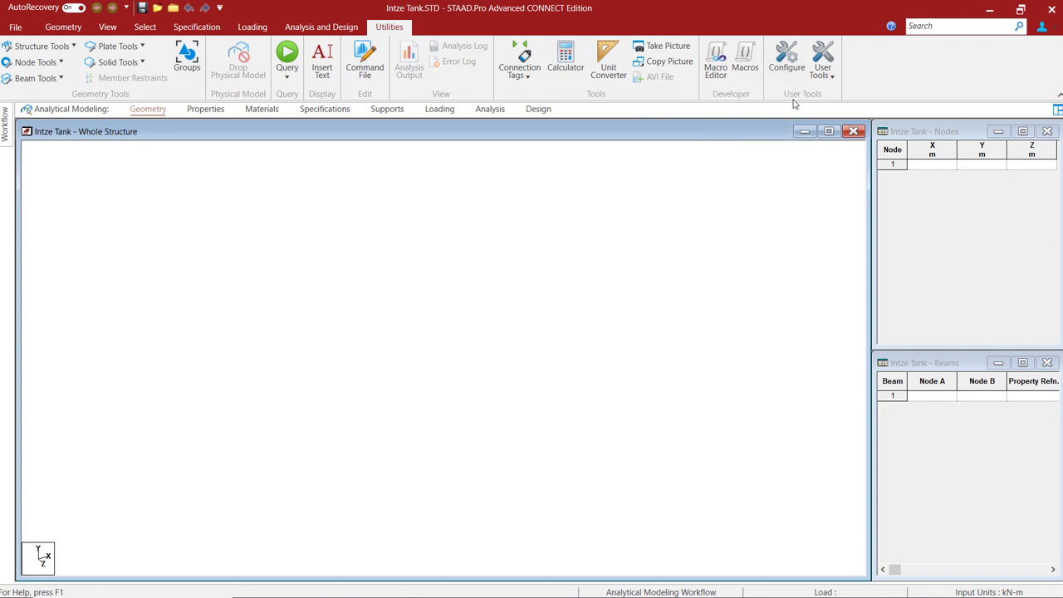
Add a new user-defined tool entry named 'Intze Tank Modeller'
click(785, 70)
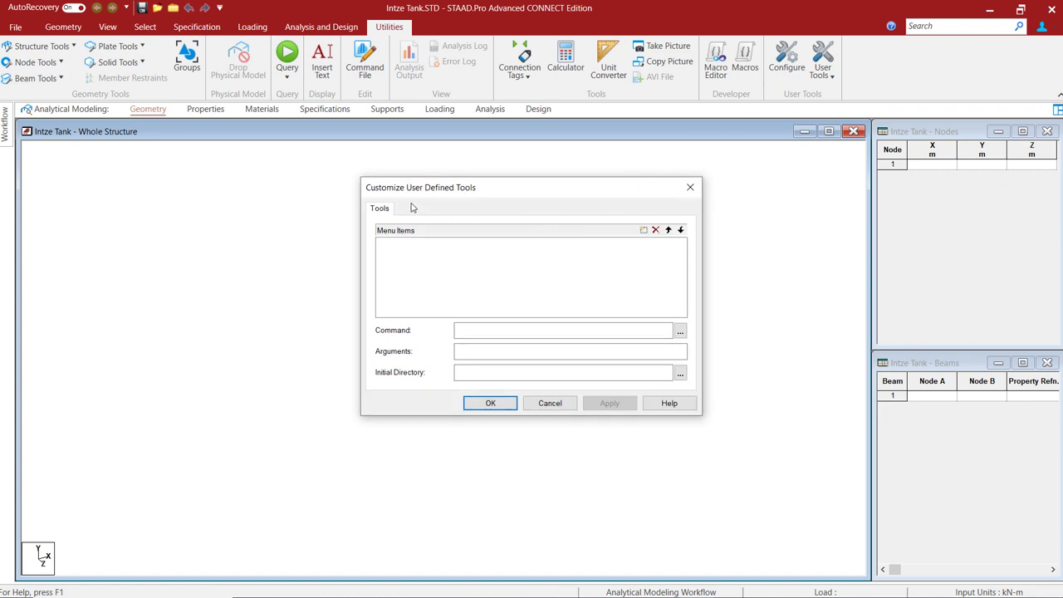
click(643, 231)
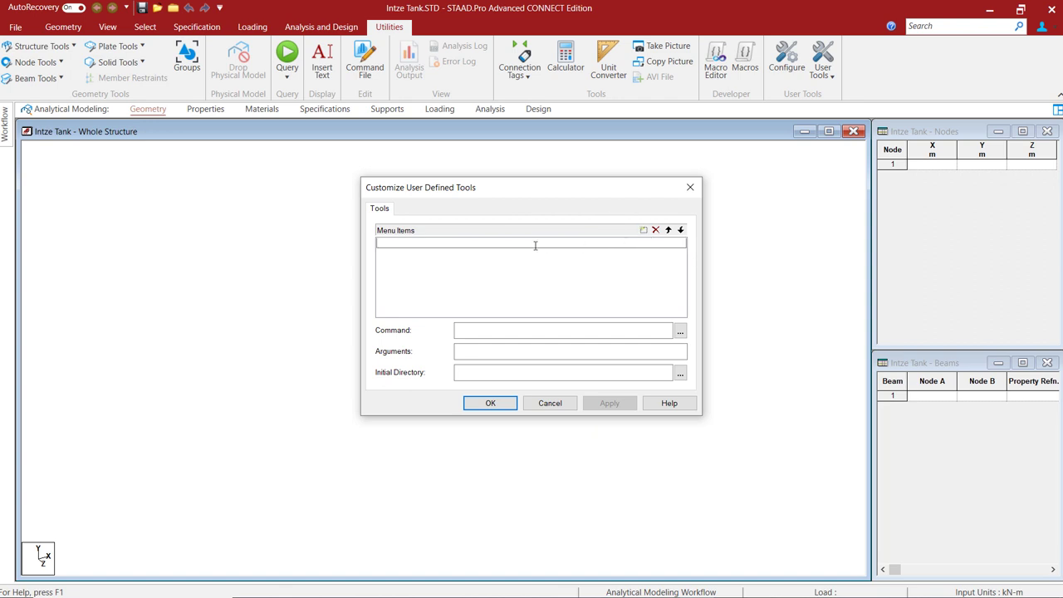
text(Intze Tank)
key(BackSpace)
text(kM)
key(BackSpace)
text(Modeller)
click(640, 329)
Set the tool's command to the 'Intze Tank Template for STAAD.Pro' macro and save the setup
click(680, 331)
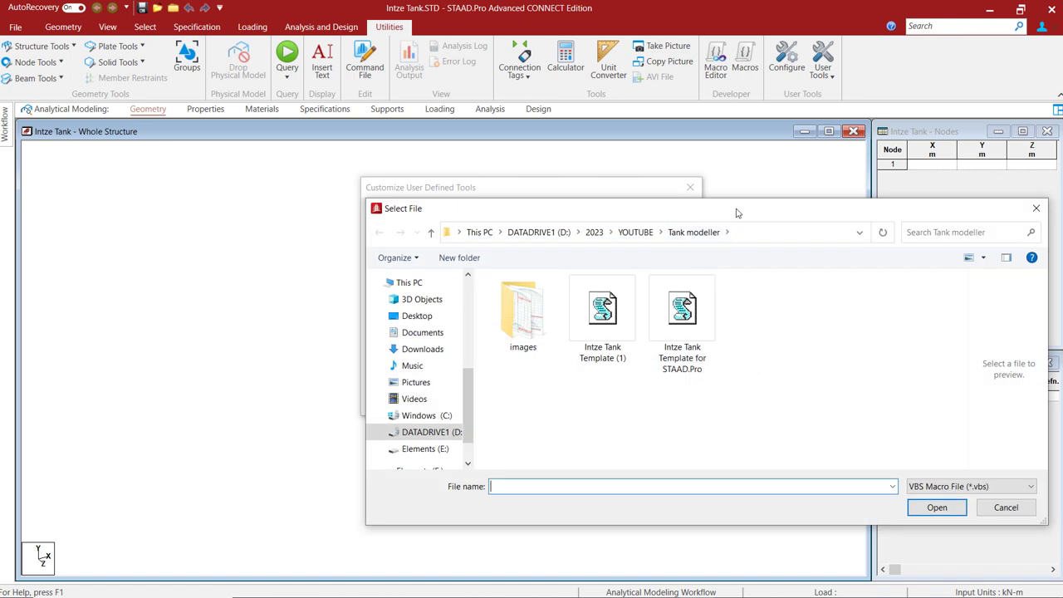
drag(736, 212, 678, 194)
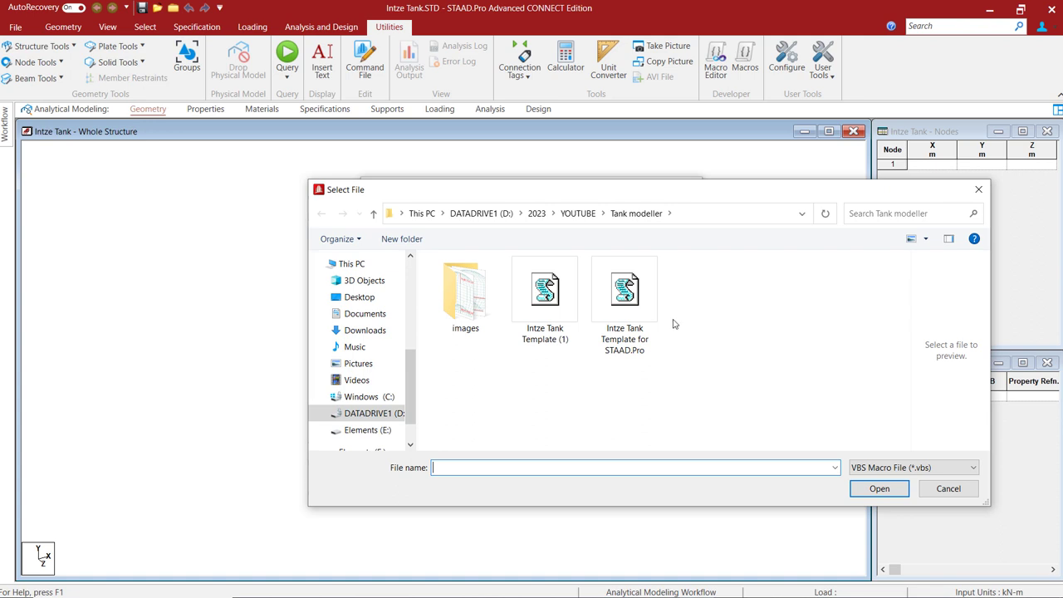
click(631, 318)
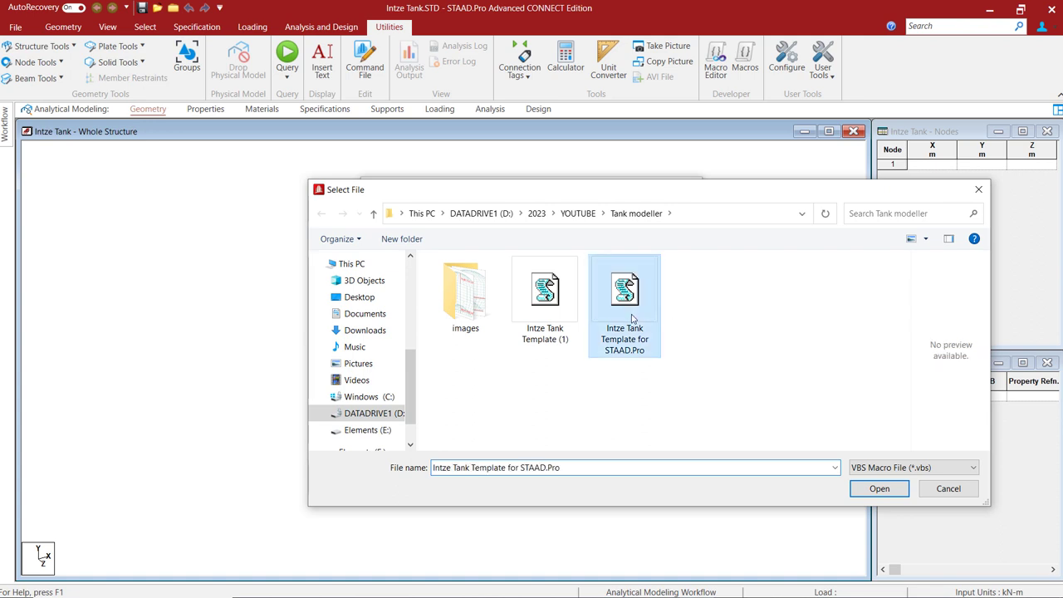
click(876, 490)
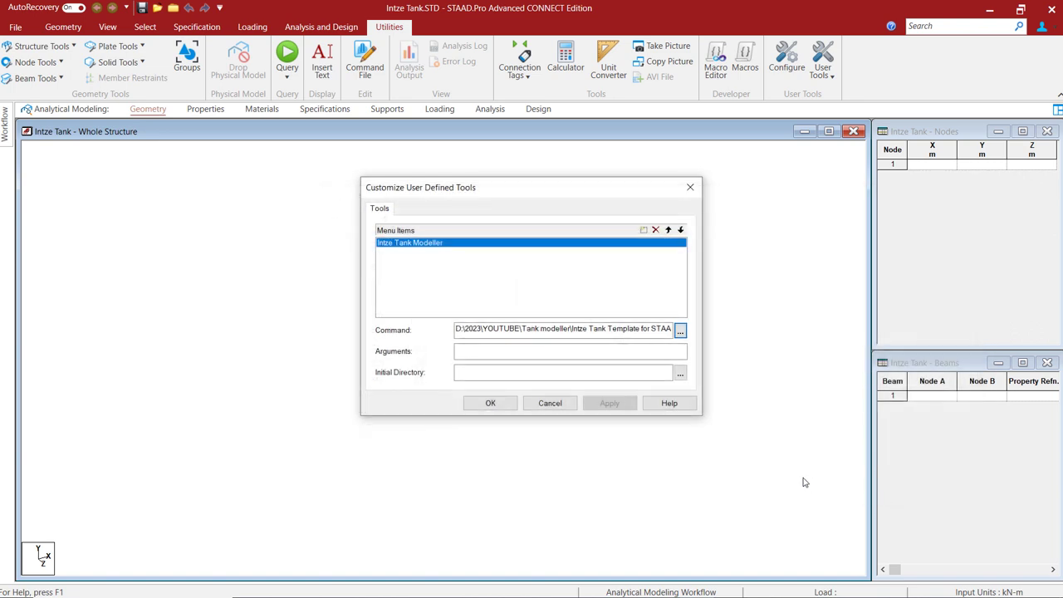
click(488, 406)
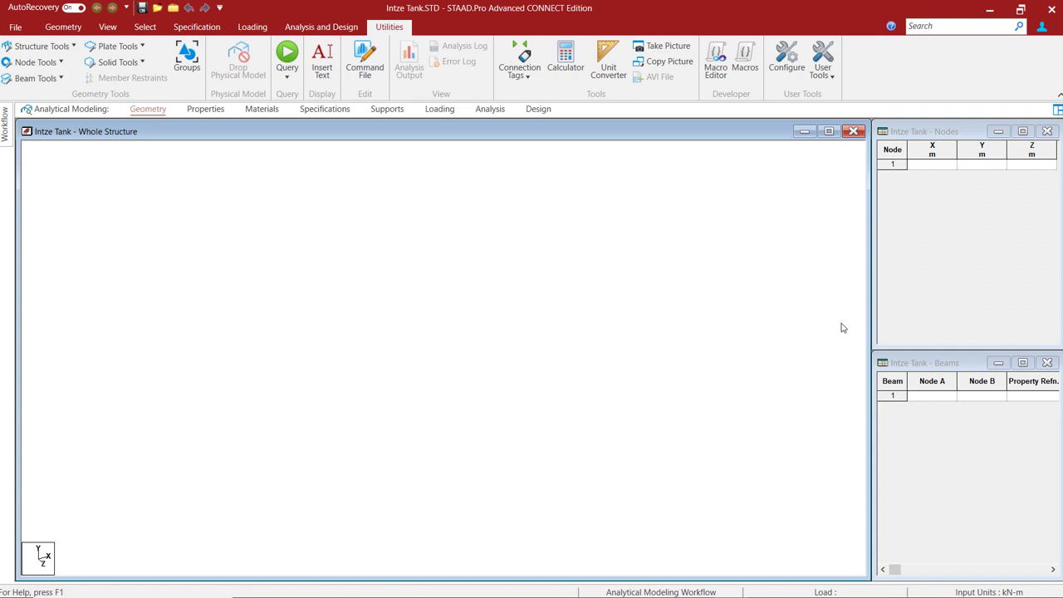
Launch Intze Tank Modeler from the User Tools list to get the parameters dialog
click(825, 73)
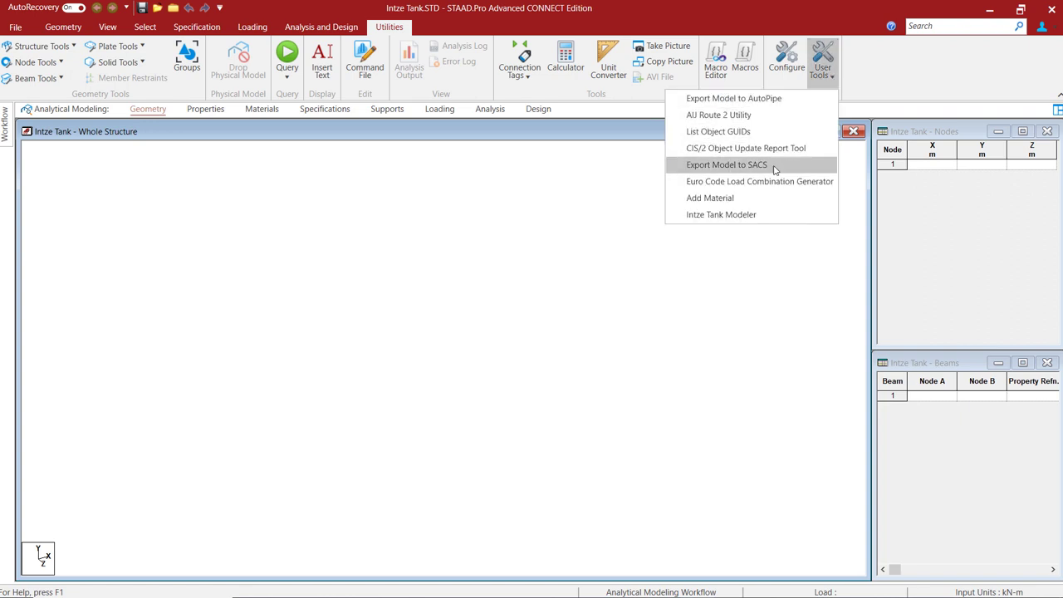
click(757, 215)
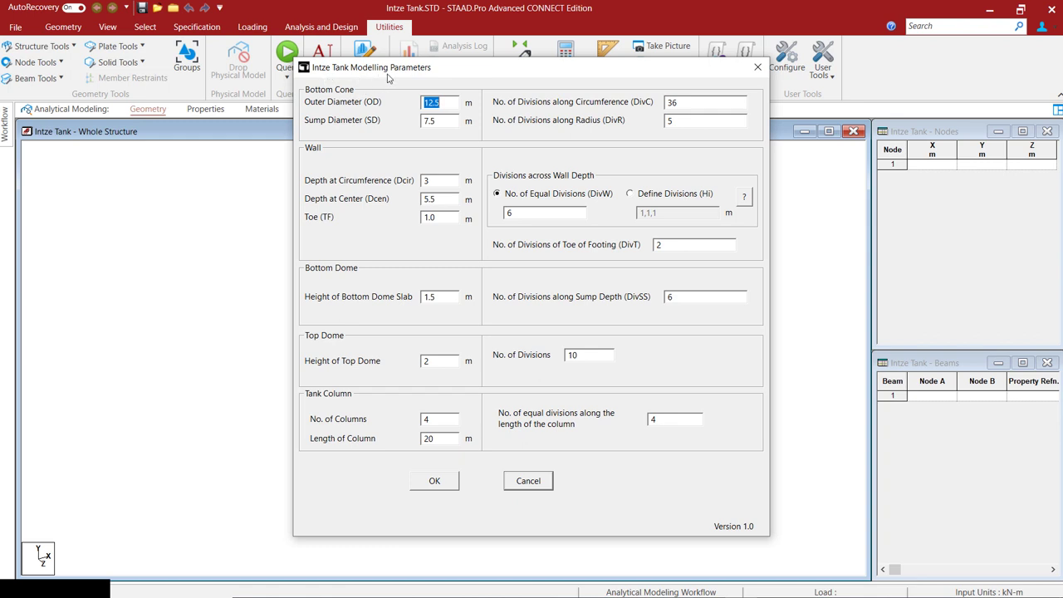
drag(465, 73, 267, 77)
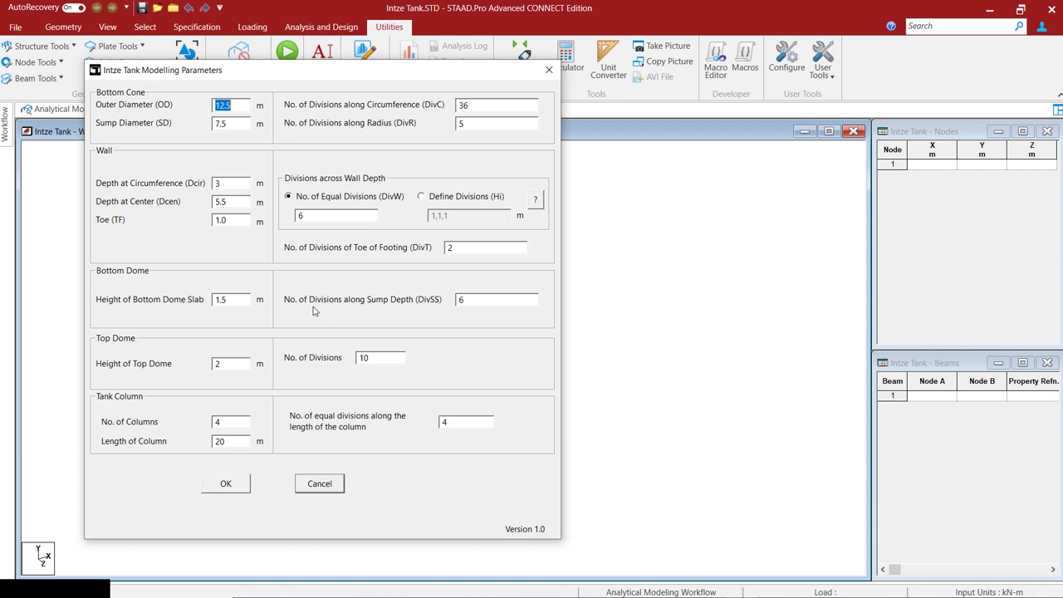
drag(233, 76, 213, 75)
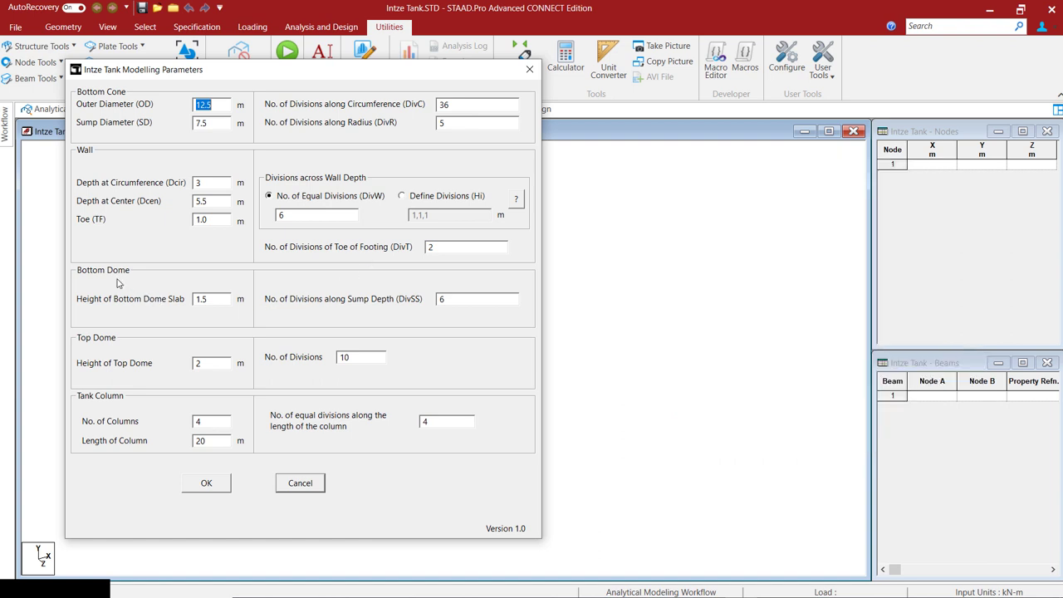
Change the No. of Columns to 6 and accept the parameters to generate the tank
mouse_move(107, 283)
click(200, 422)
text(6)
click(206, 484)
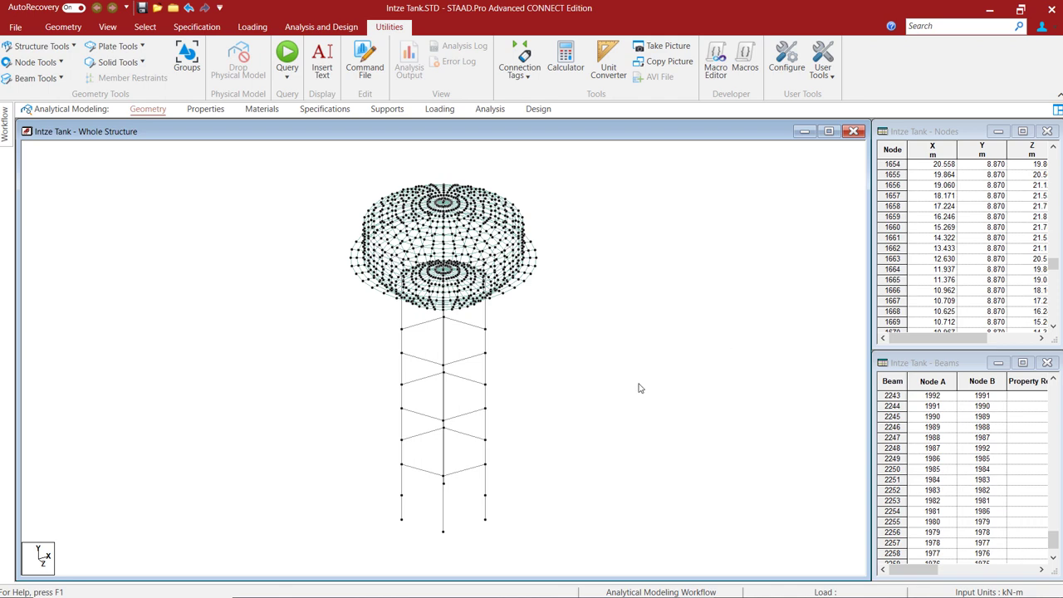
Rotate the tank to show its six columns and hexagonal bracing, with selection tools ready
key(Left)
key(Left)
key(Left)
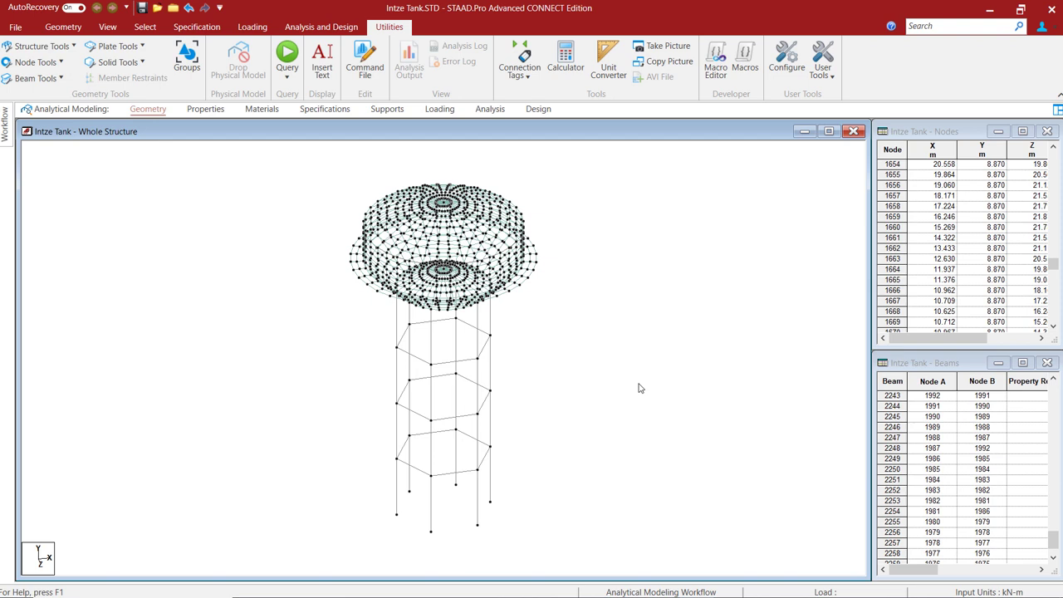
click(144, 27)
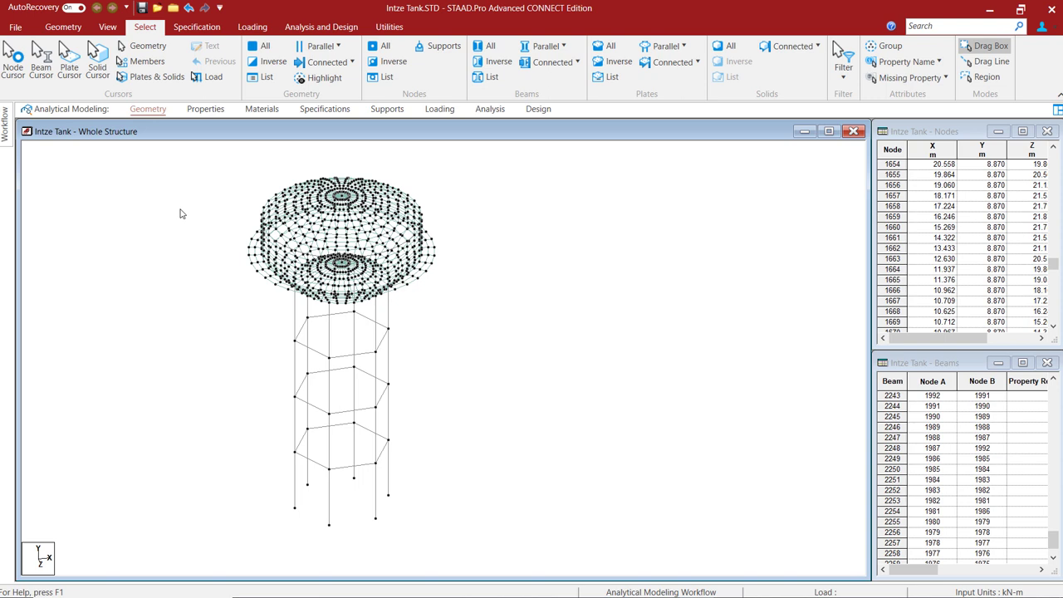
Preview the G7 _BOTTOMDOME and G9 _COLUMN groups, then select the G3 _BASESLAB plates
click(887, 46)
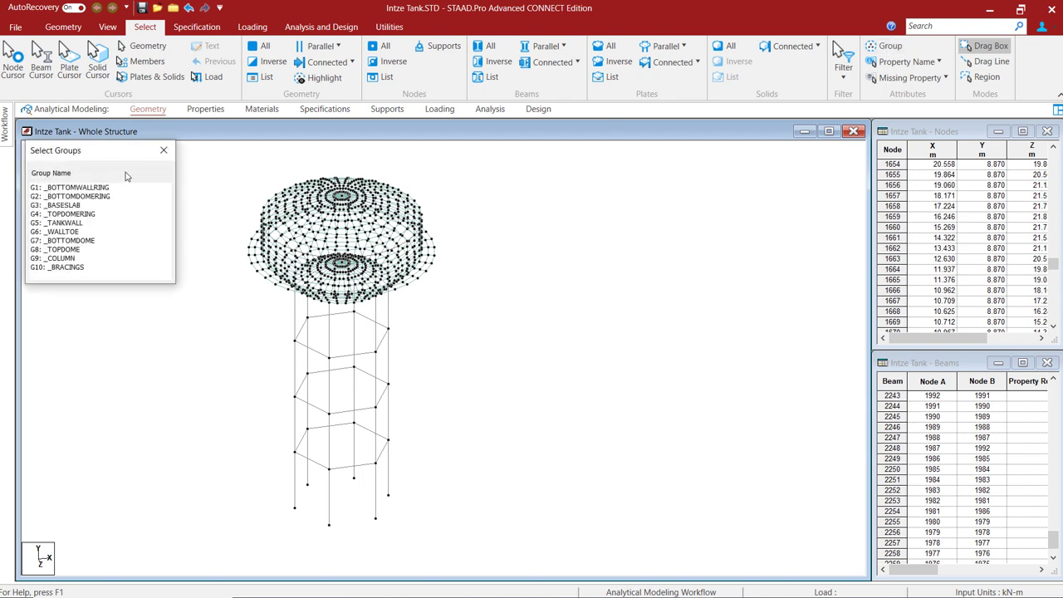
drag(114, 150, 119, 122)
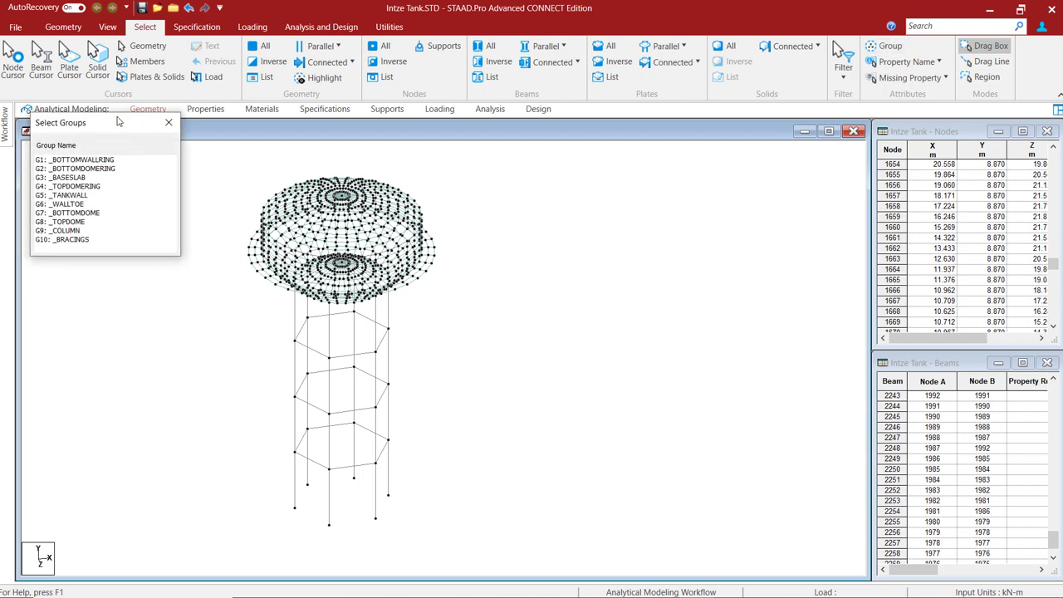
click(75, 214)
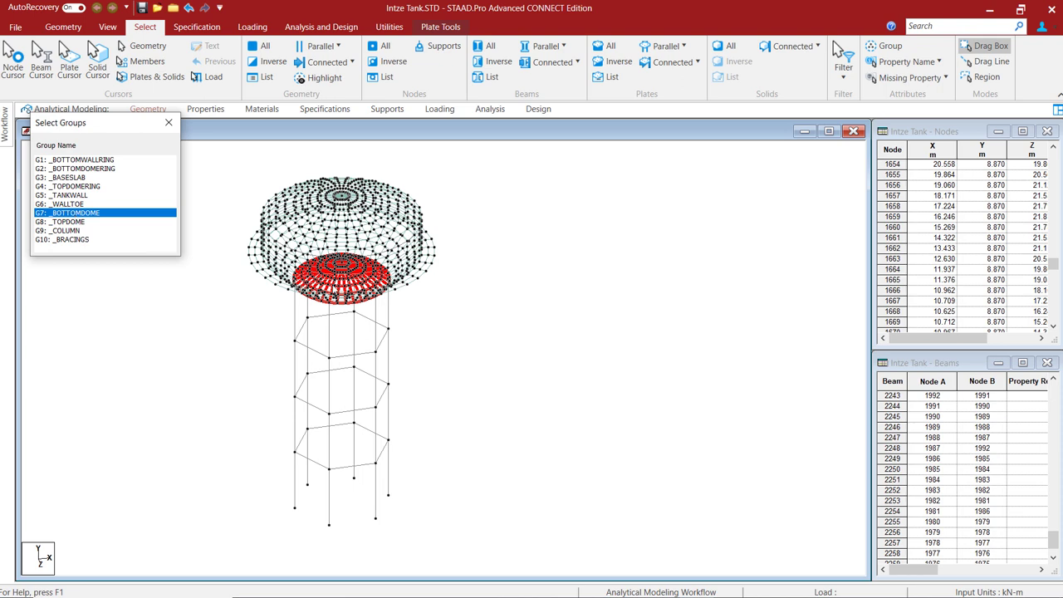
click(109, 215)
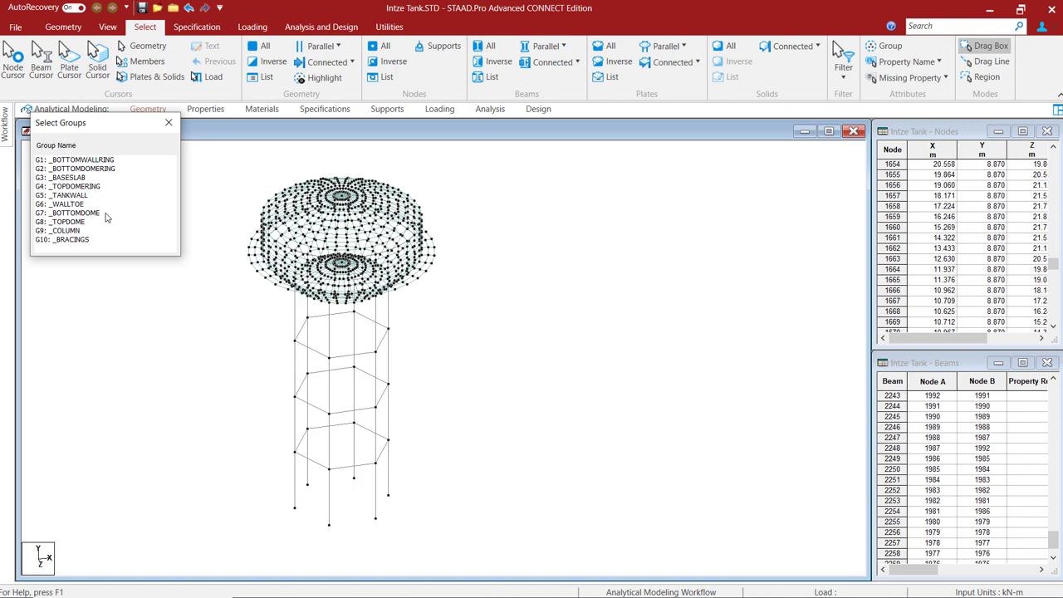
click(82, 232)
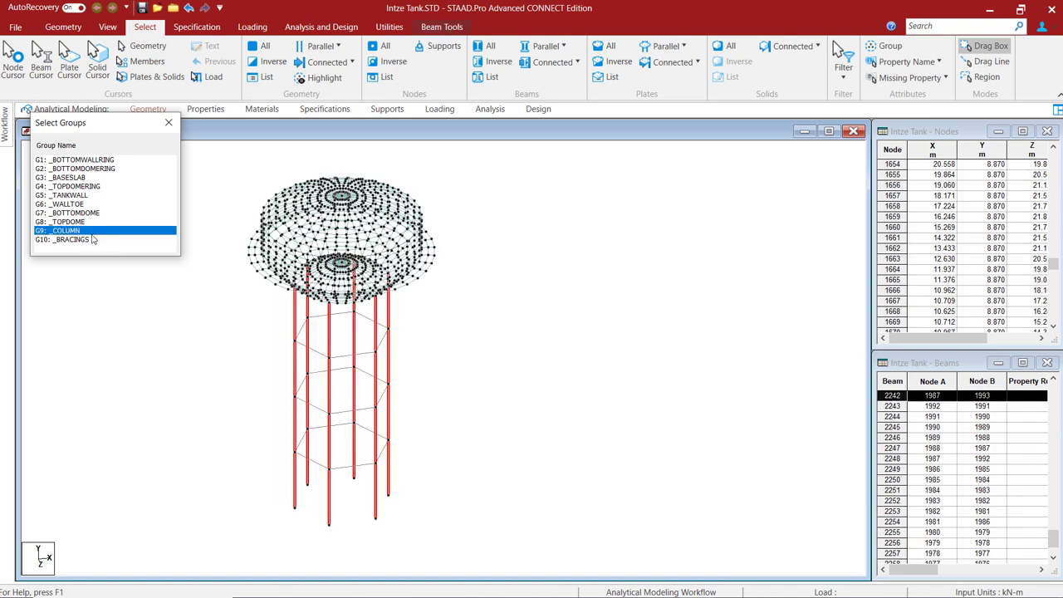
key(Delete)
click(72, 179)
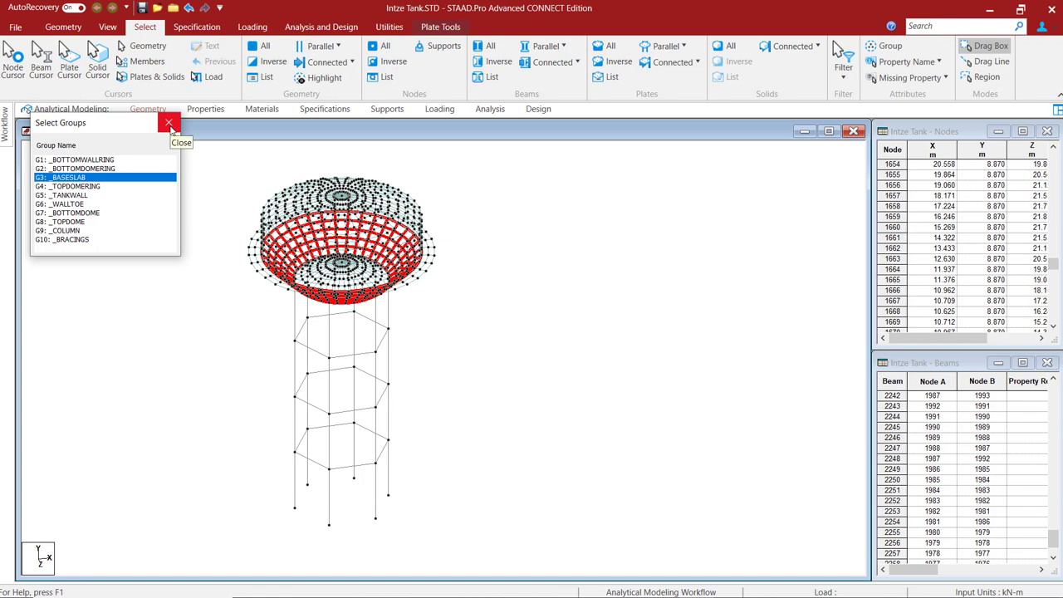
click(168, 124)
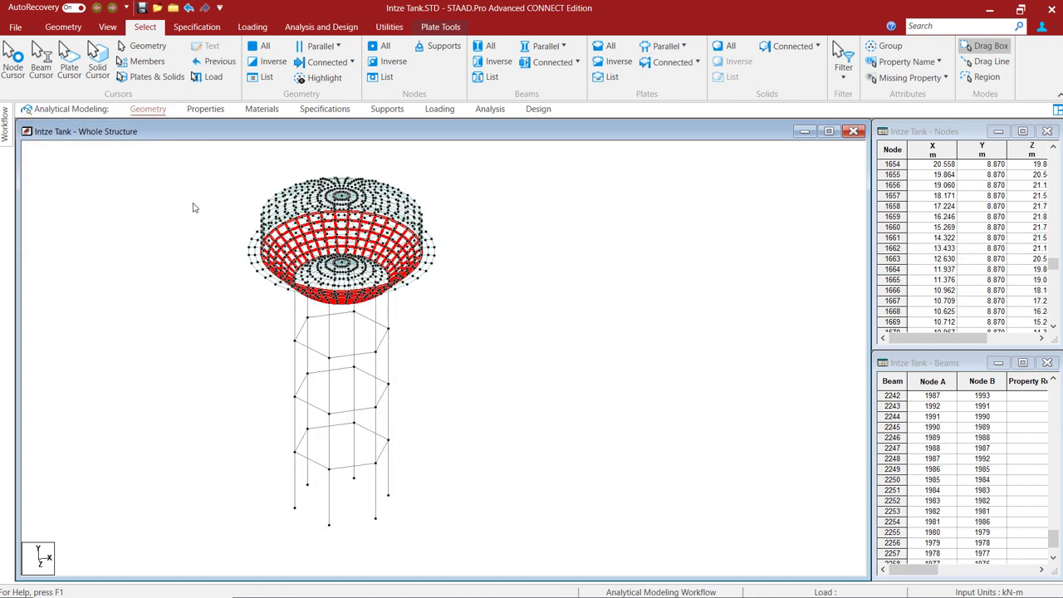
Deselect the base slab plates by picking empty space in the Whole Structure view
click(196, 213)
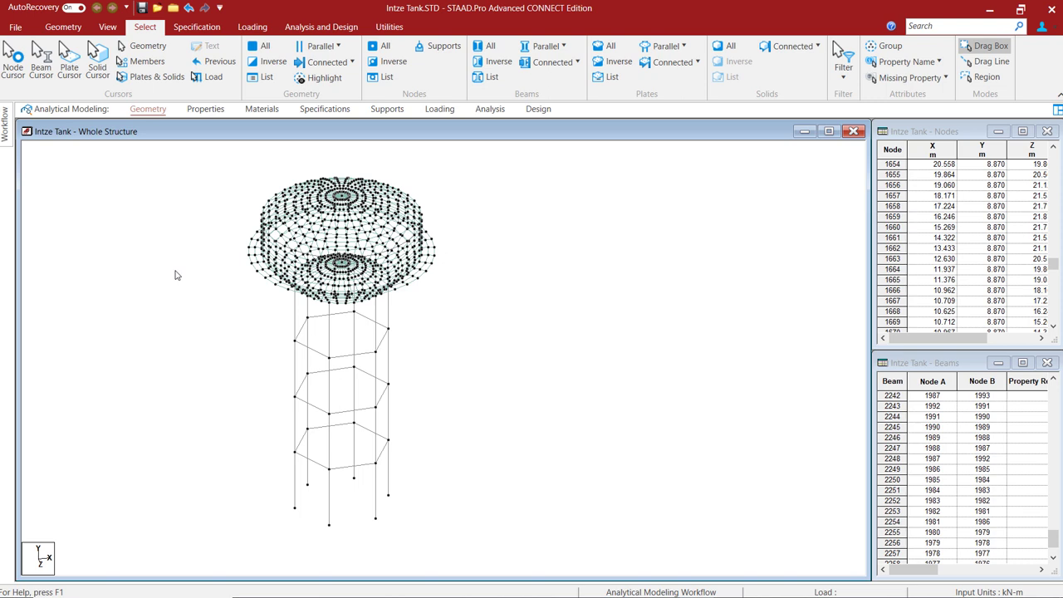